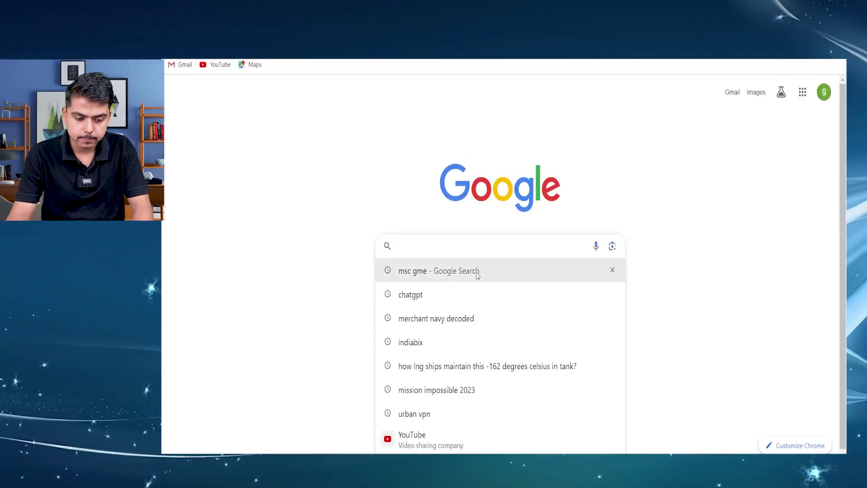
Run the Google search for 'msc gme' from the search-box suggestion.
left_click(478, 271)
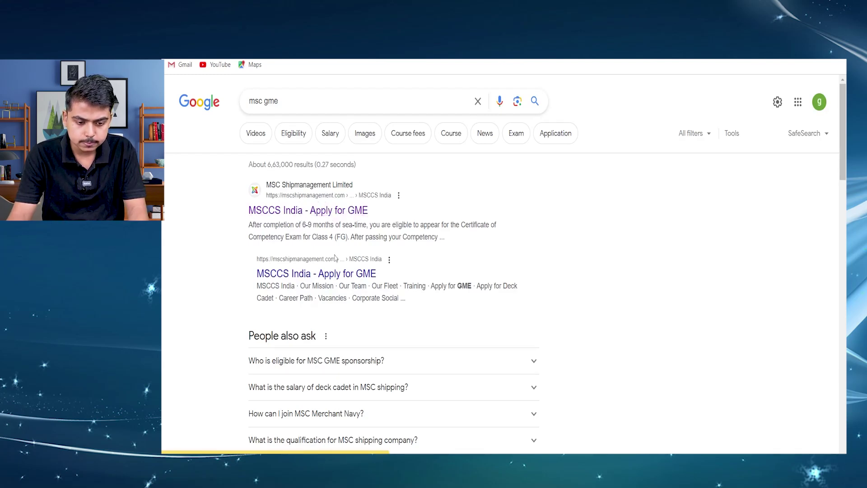
Open the MSCCS India Apply for GME result and follow its HERE registration link.
left_click(350, 271)
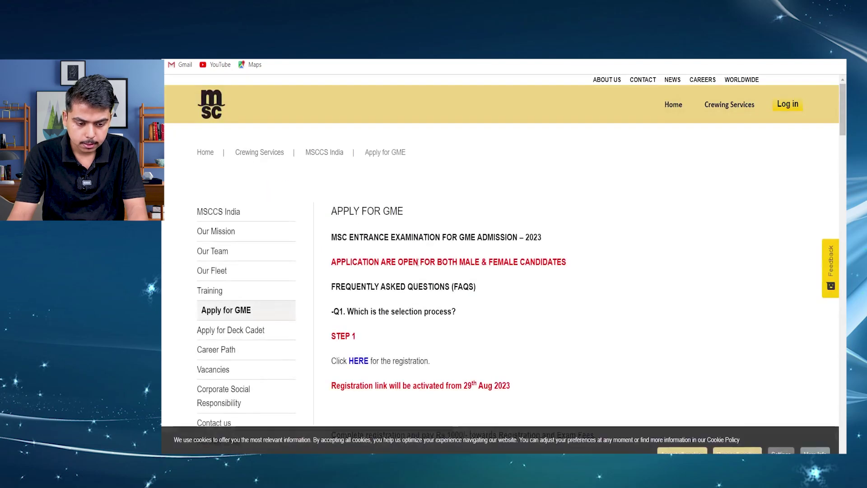
scroll(436, 260, "down", 1)
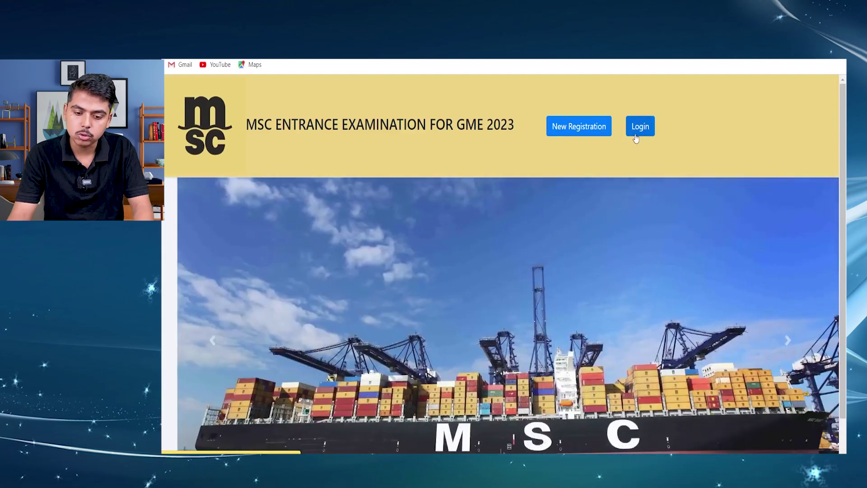
left_click(592, 134)
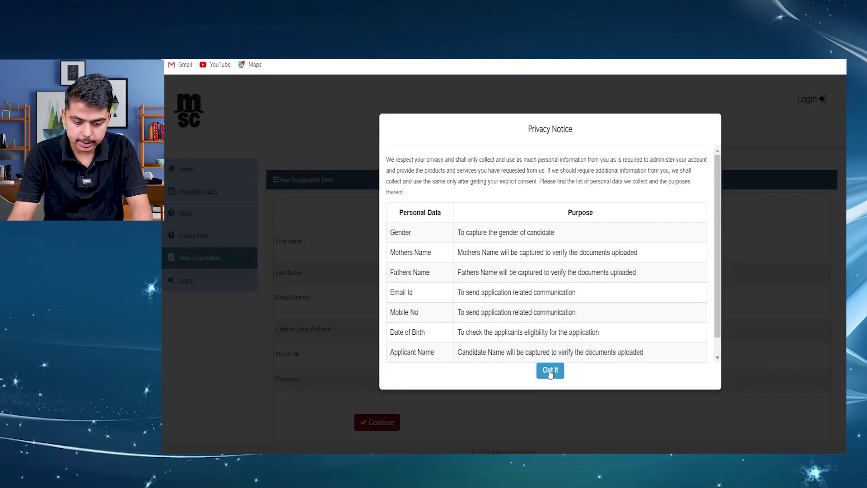
Dismiss the privacy notice, submit the registration details, and verify with the e-mailed one-time code.
left_click(550, 371)
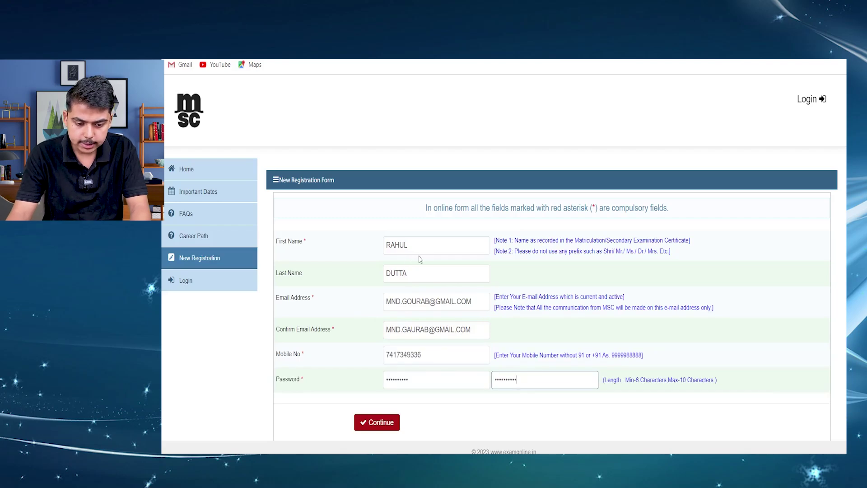
left_click(386, 422)
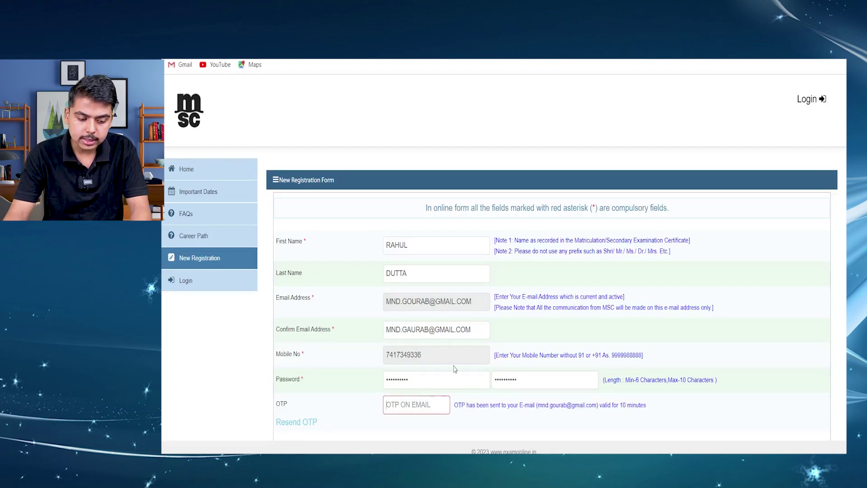
scroll(460, 342, "down", 3)
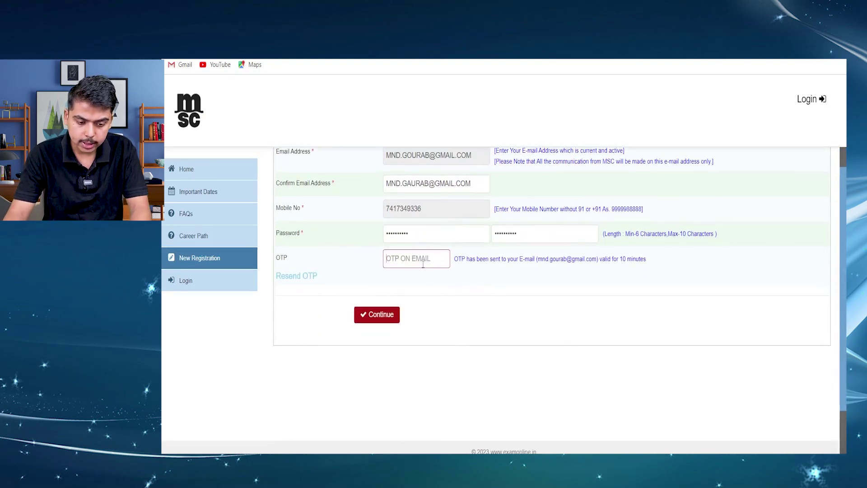
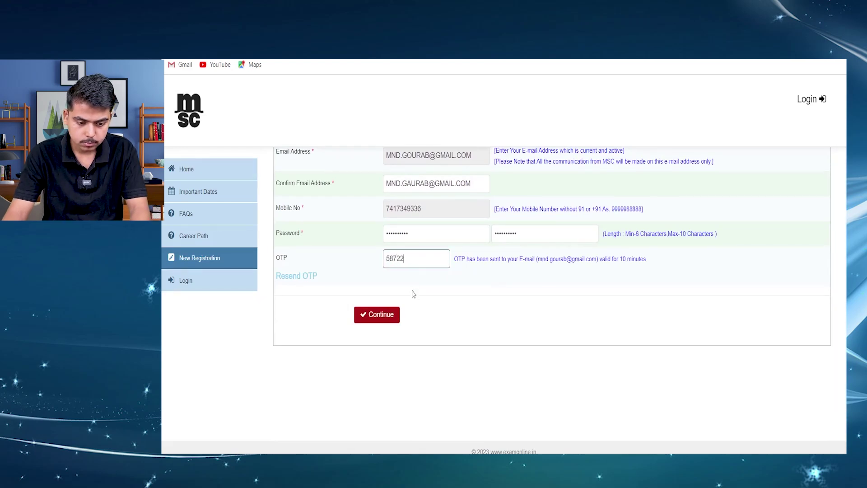
left_click(389, 318)
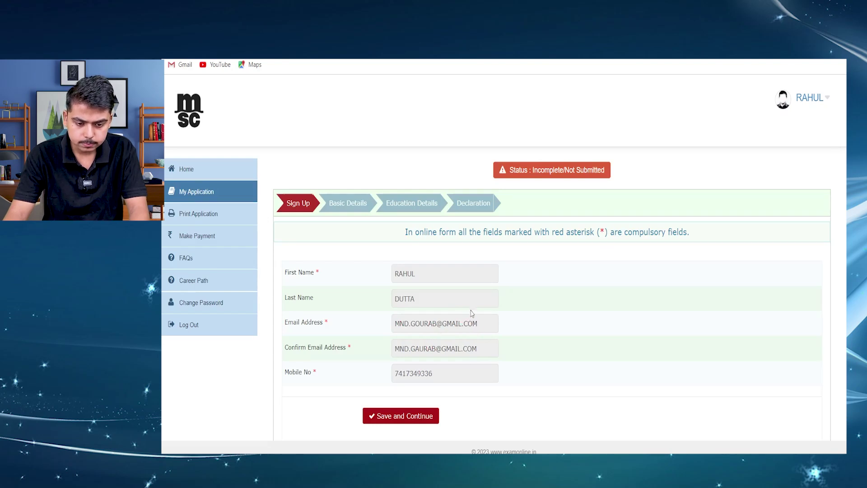
Save the sign-up details and continue to the Basic Details form.
scroll(441, 271, "down", 3)
scroll(441, 271, "up", 3)
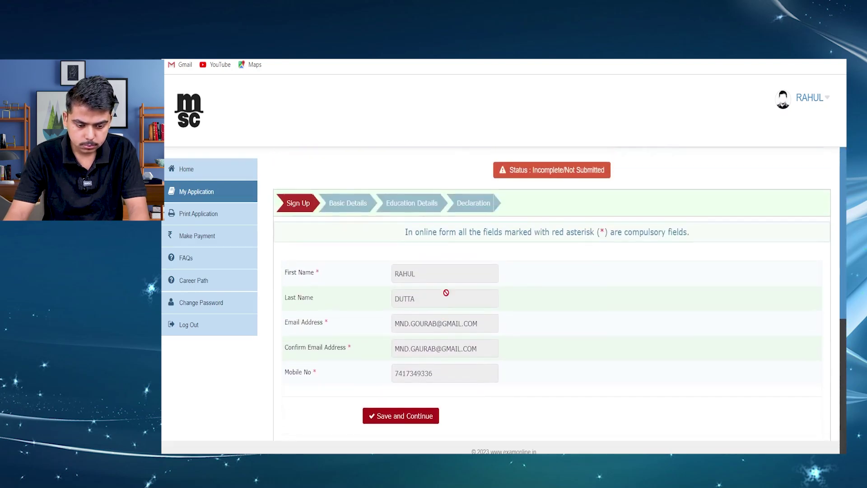
left_click(414, 416)
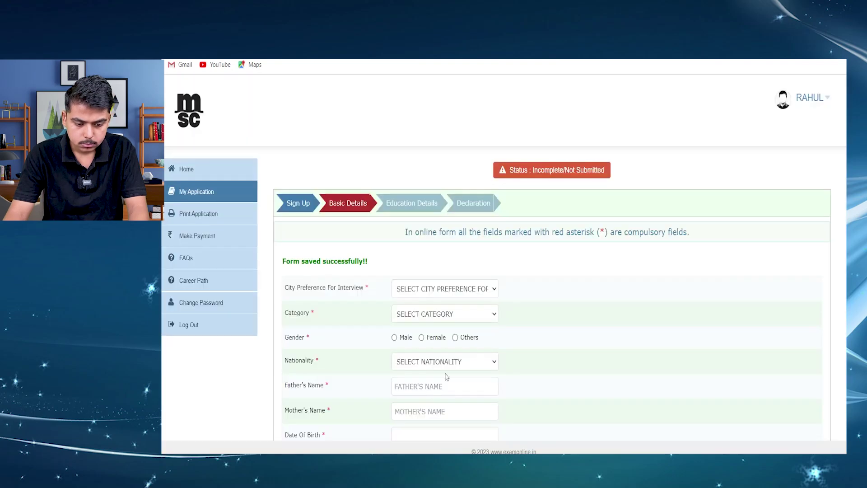
scroll(445, 323, "down", 2)
Fill in the father's name, nationality INDIAN, category GENERAL, gender Male and the mother's name.
left_click(470, 287)
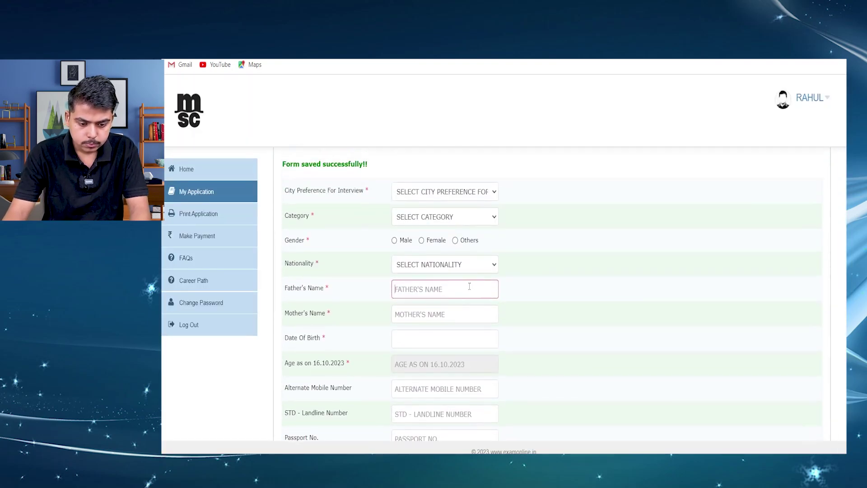
left_click(472, 271)
left_click(429, 286)
left_click(446, 219)
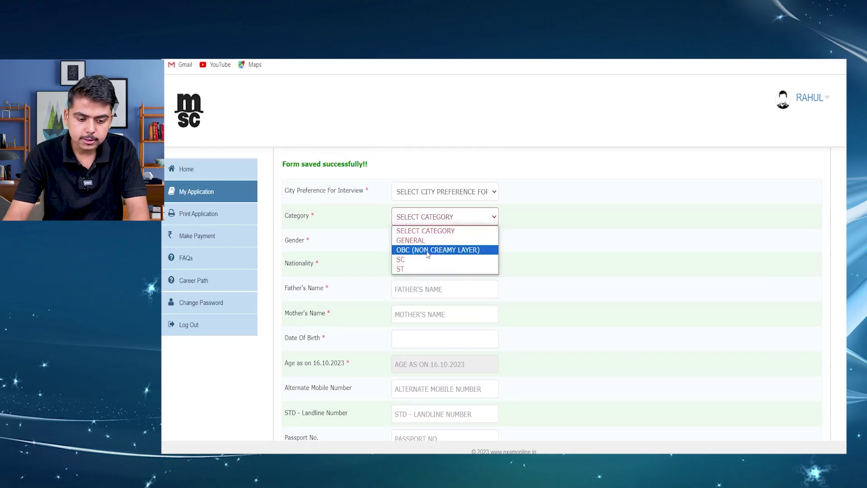
left_click(430, 241)
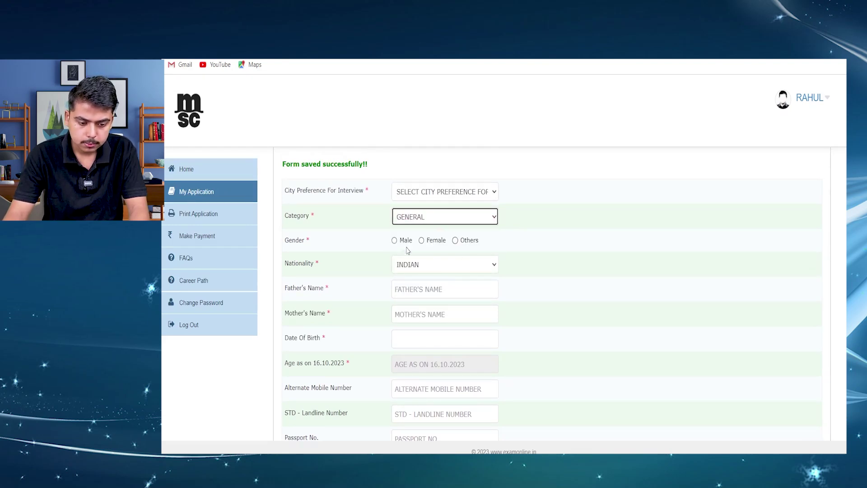
left_click(394, 240)
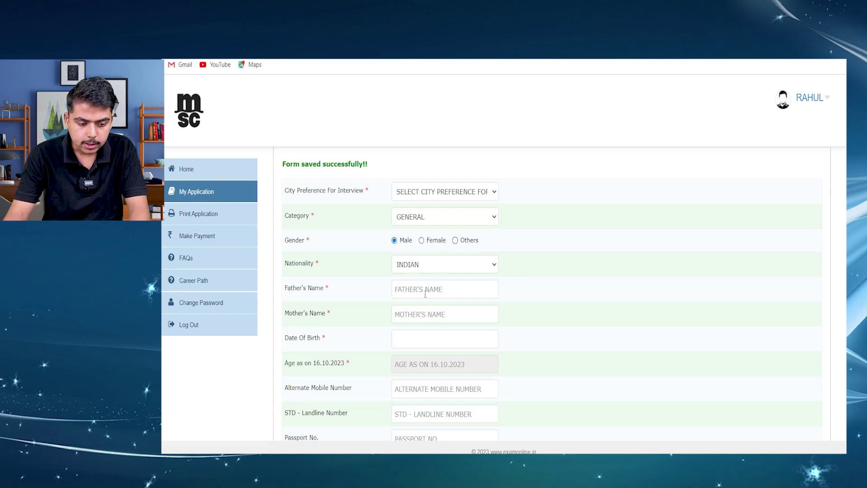
left_click(437, 312)
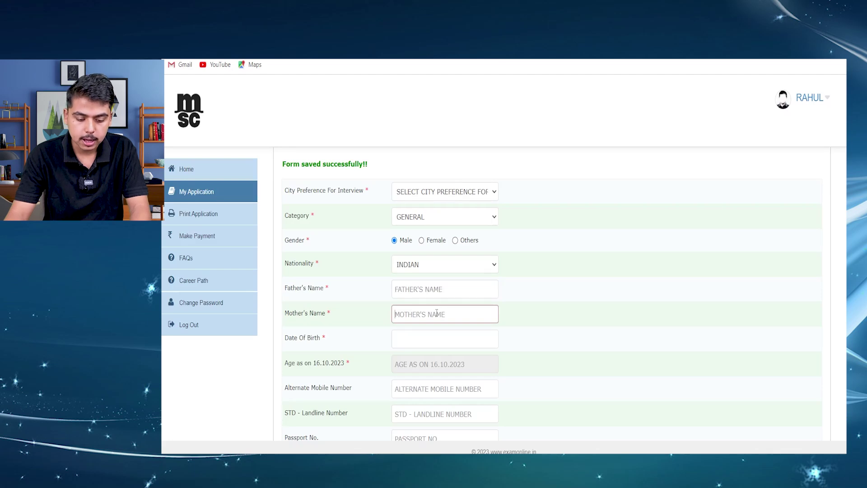
Review the available online exam dates.
scroll(433, 338, "down", 10)
left_click(429, 367)
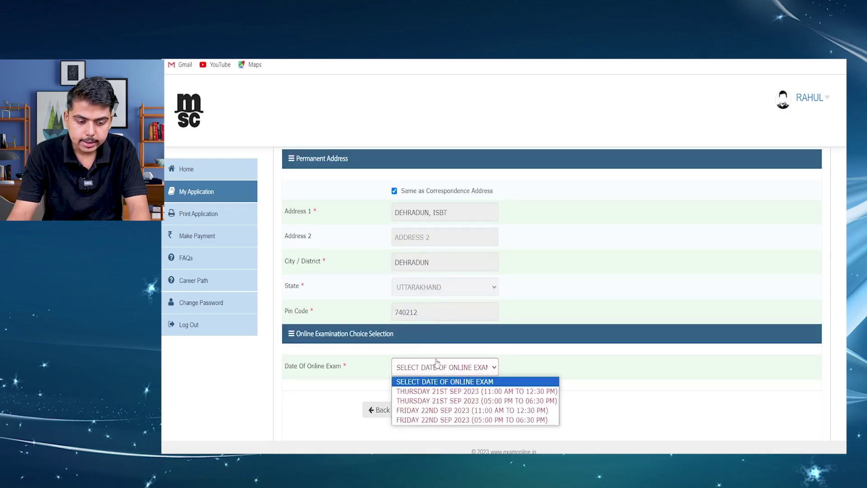
scroll(472, 266, "up", 2)
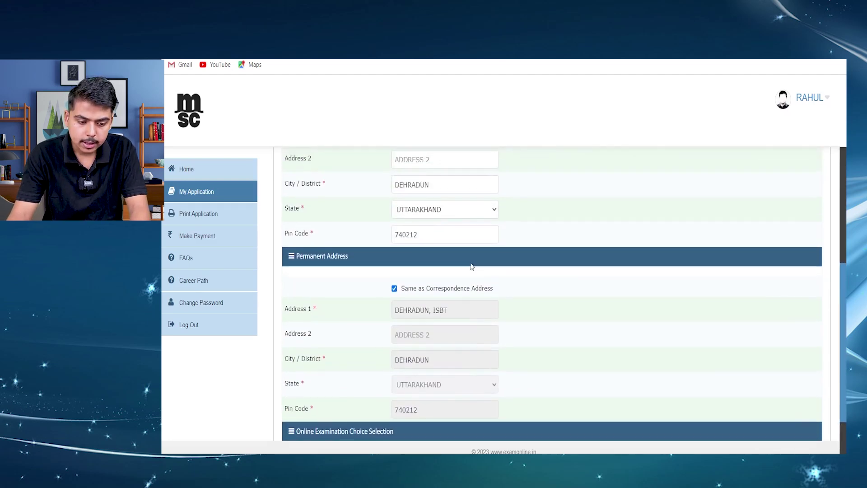
scroll(502, 282, "down", 2)
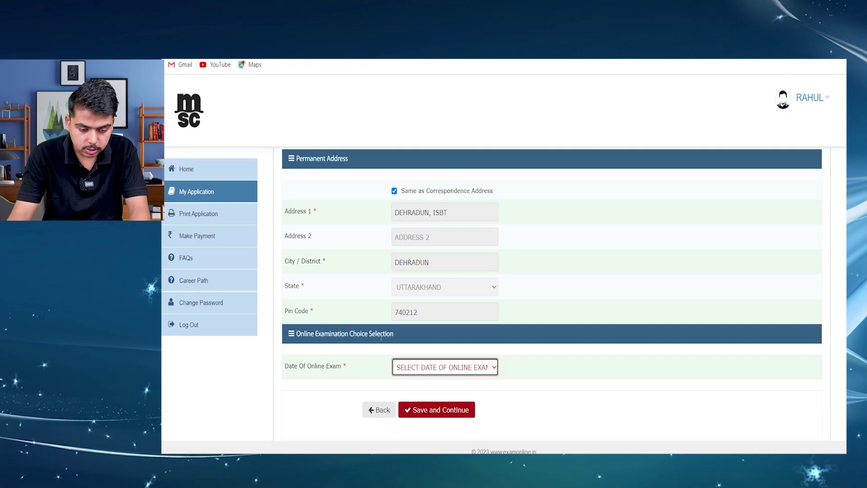
Choose the Friday 22nd Sep 2023, 11:00 AM–12:30 PM exam slot and save the basic details.
left_click(423, 371)
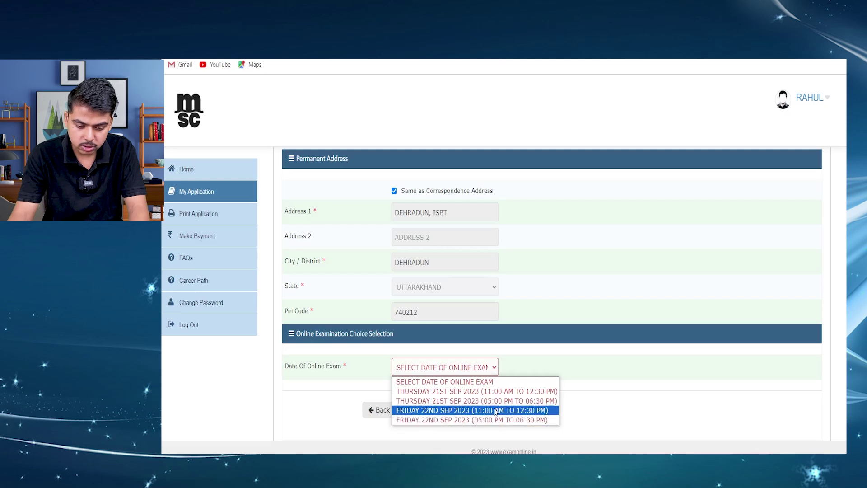
left_click(448, 413)
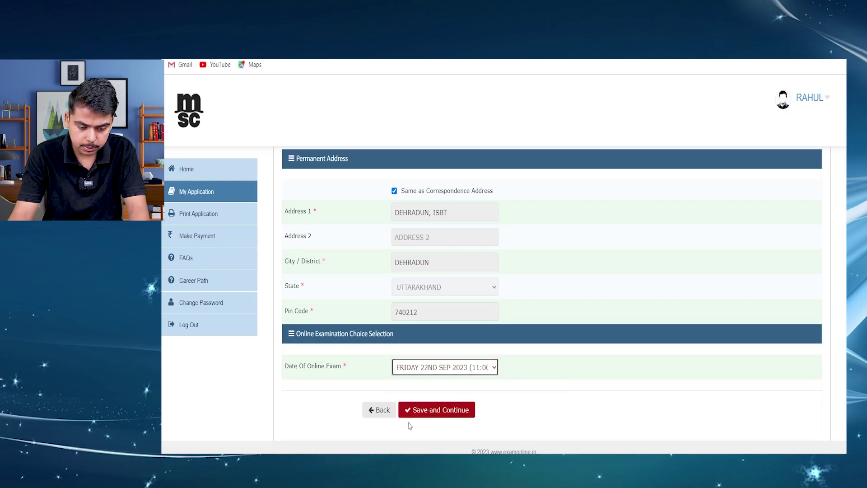
left_click(420, 414)
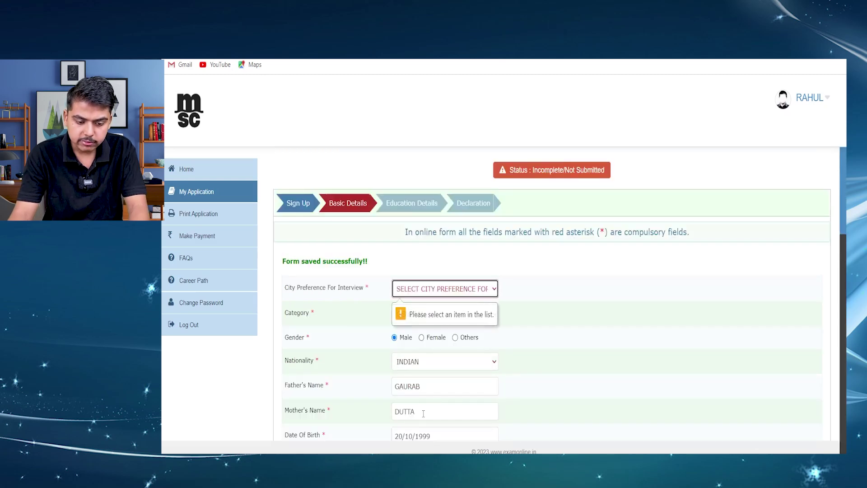
left_click(440, 292)
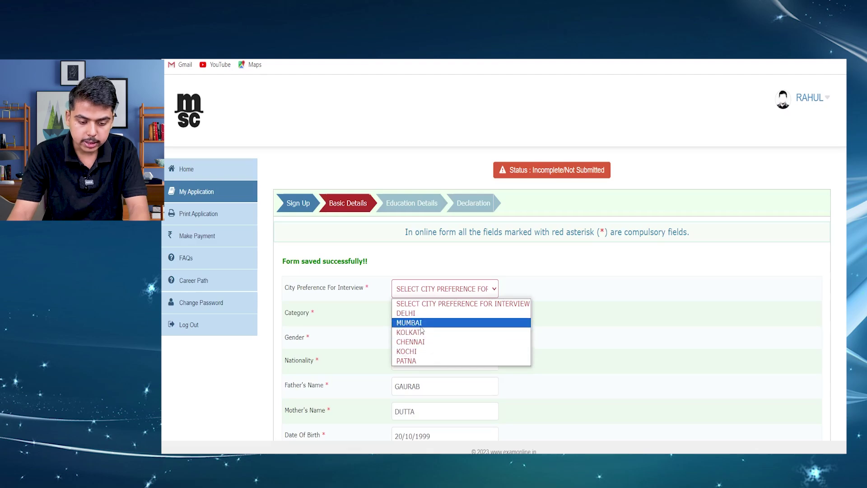
Pick DELHI as the interview city, keep category GENERAL, and save the Basic Details.
left_click(414, 313)
left_click(425, 317)
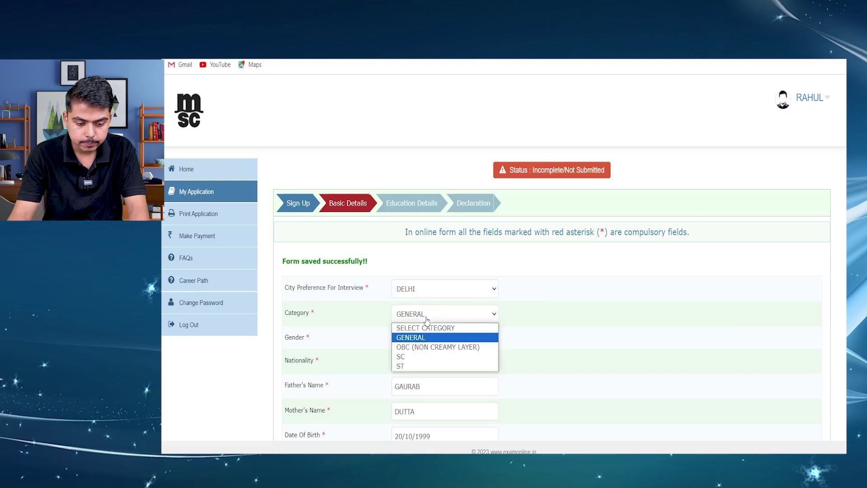
left_click(421, 337)
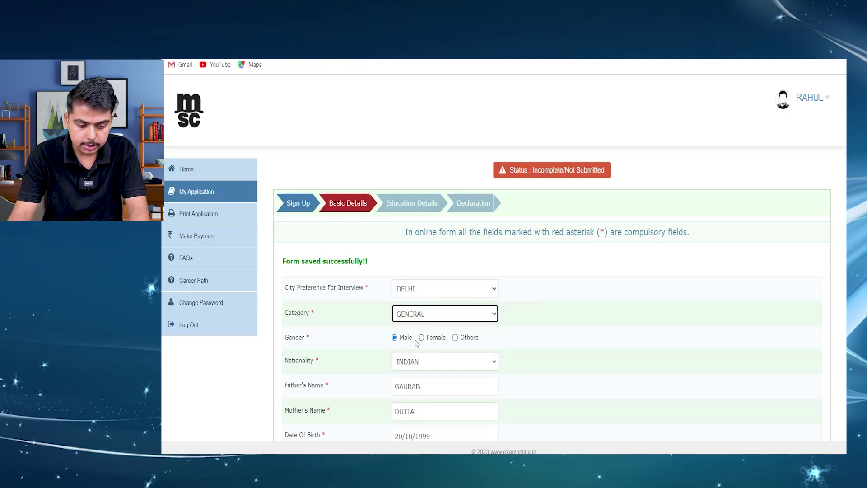
scroll(415, 364, "down", 12)
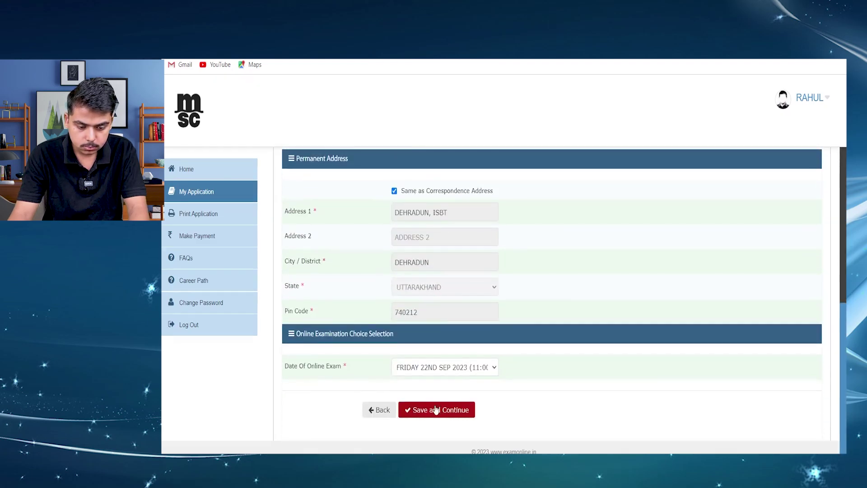
left_click(435, 410)
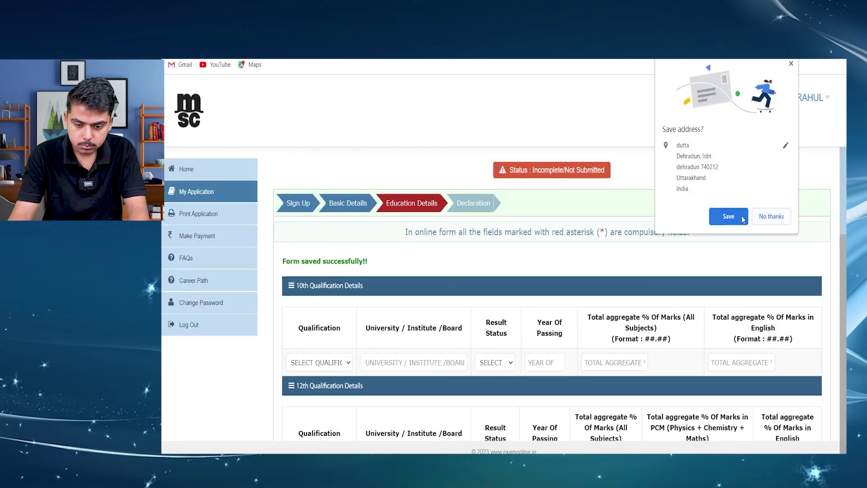
Let the browser remember the address and look over the Education Details form.
left_click(728, 217)
scroll(433, 265, "down", 2)
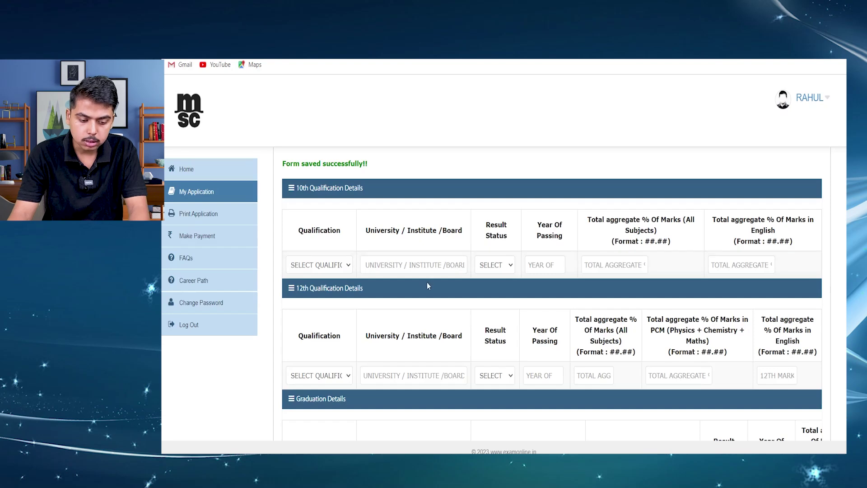
scroll(427, 286, "down", 3)
scroll(411, 307, "down", 1)
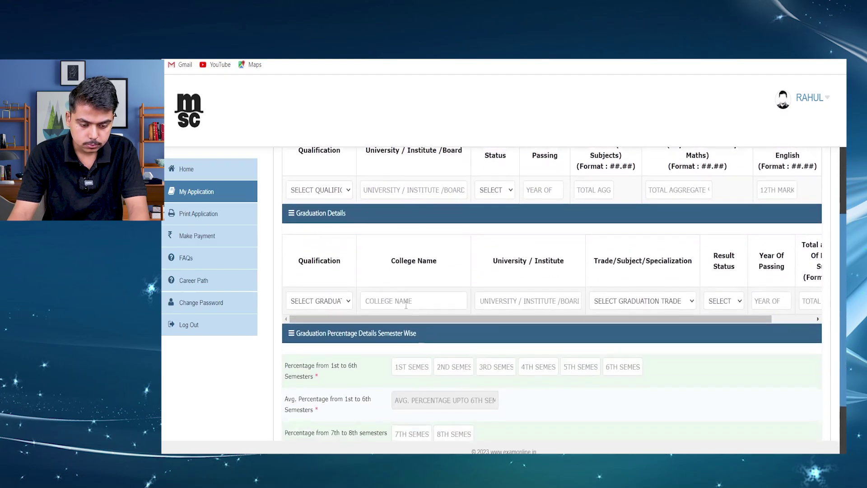
scroll(360, 303, "up", 4)
Fill the 10th row with qualification 10TH, board CBSE and result status PASSED.
left_click(336, 270)
left_click(316, 287)
left_click(430, 264)
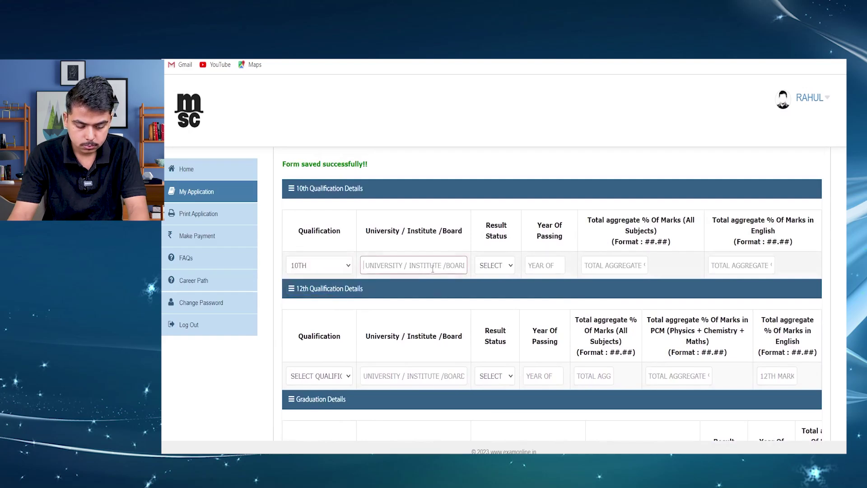
type("CBSE")
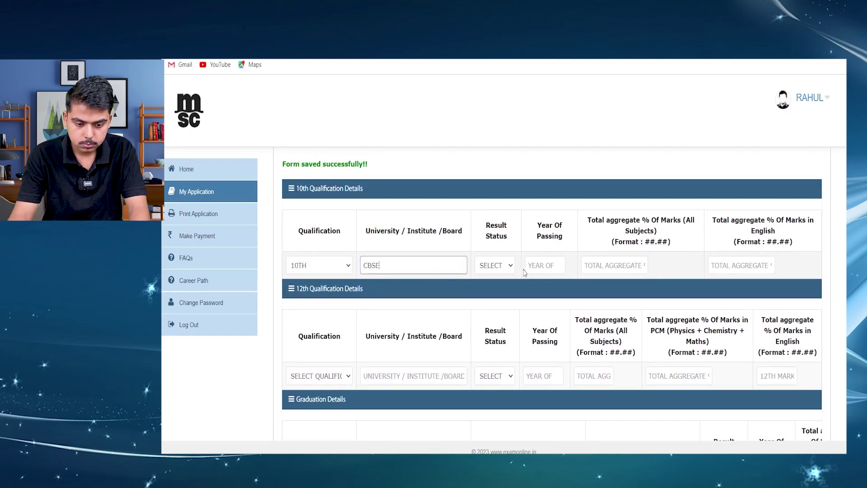
left_click(508, 265)
left_click(507, 286)
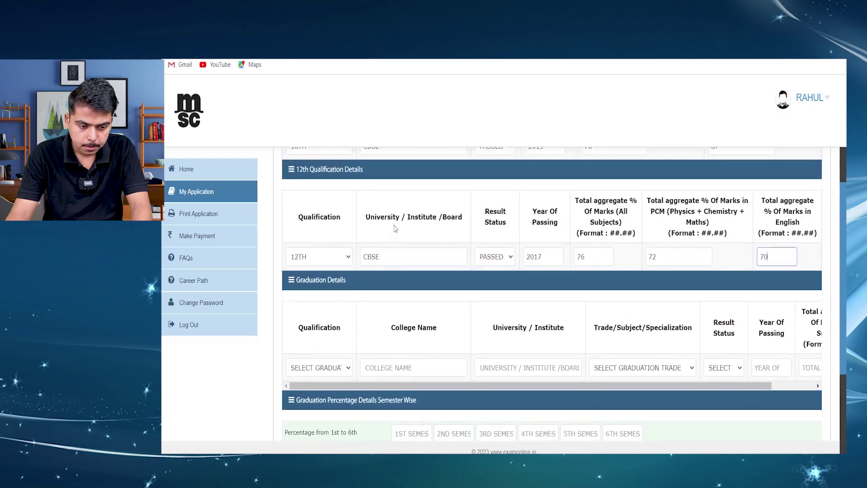
scroll(384, 220, "up", 4)
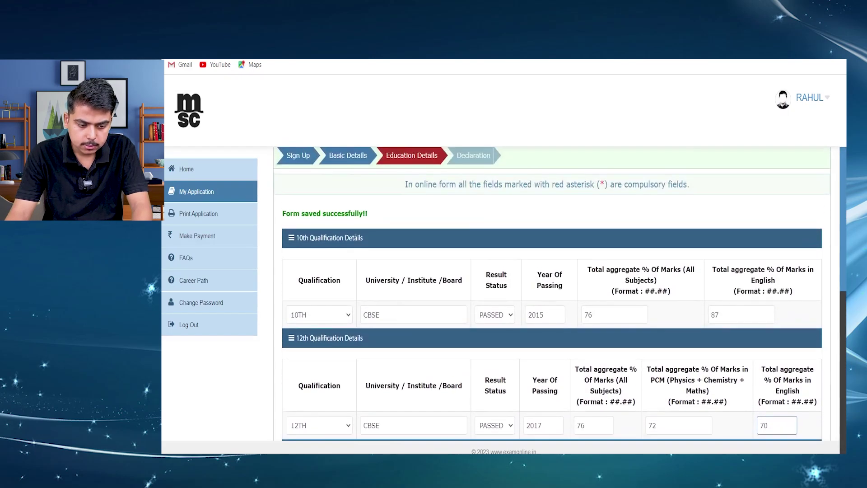
scroll(383, 232, "down", 2)
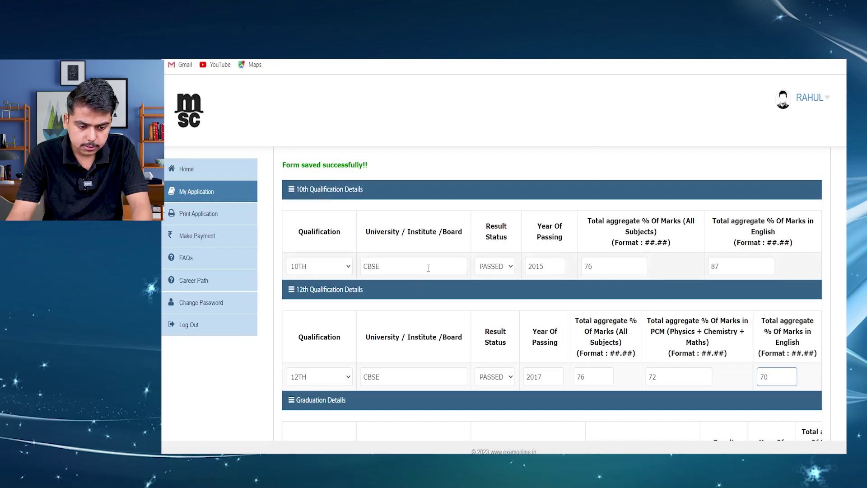
scroll(392, 270, "down", 1)
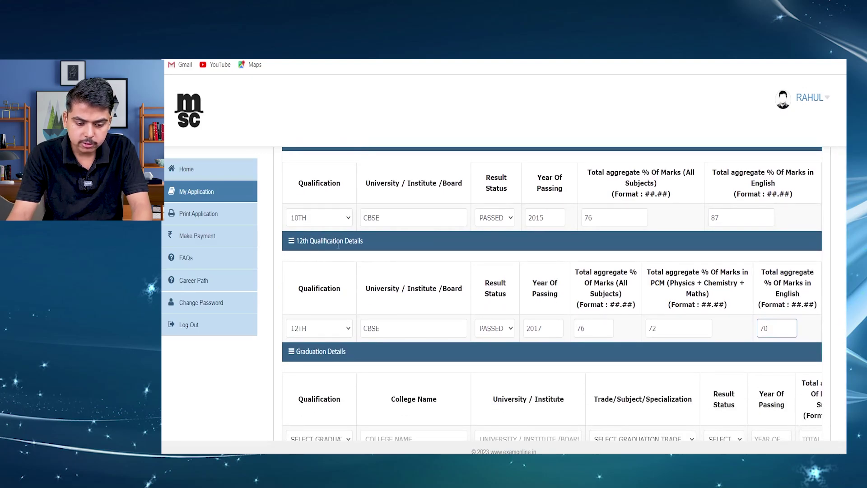
scroll(446, 320, "down", 1)
scroll(464, 294, "down", 2)
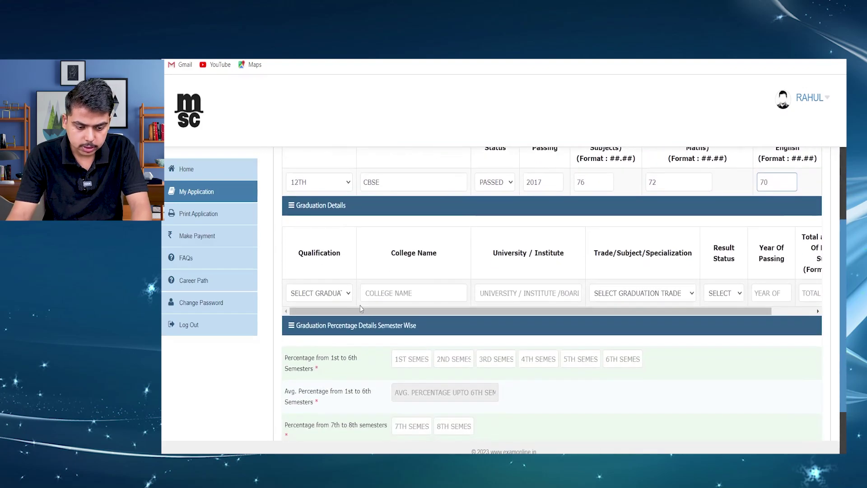
Select B.TECH as the graduation qualification and enter DLU as the college.
left_click(326, 295)
left_click(332, 326)
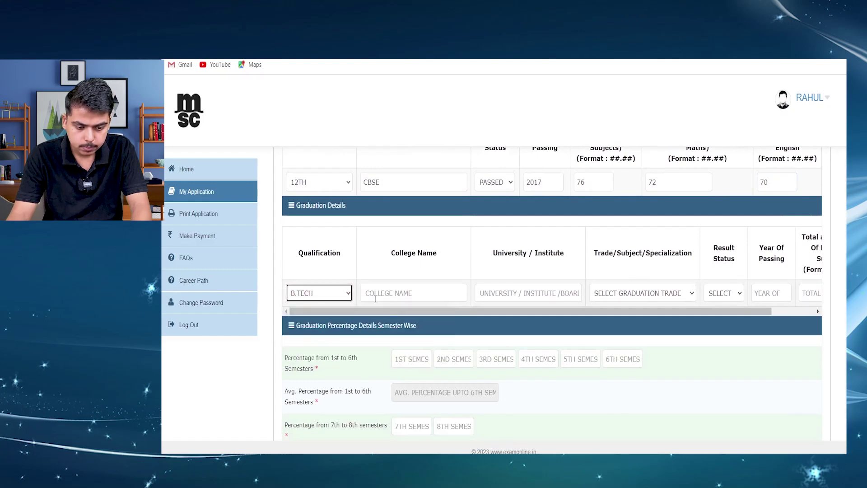
left_click(377, 293)
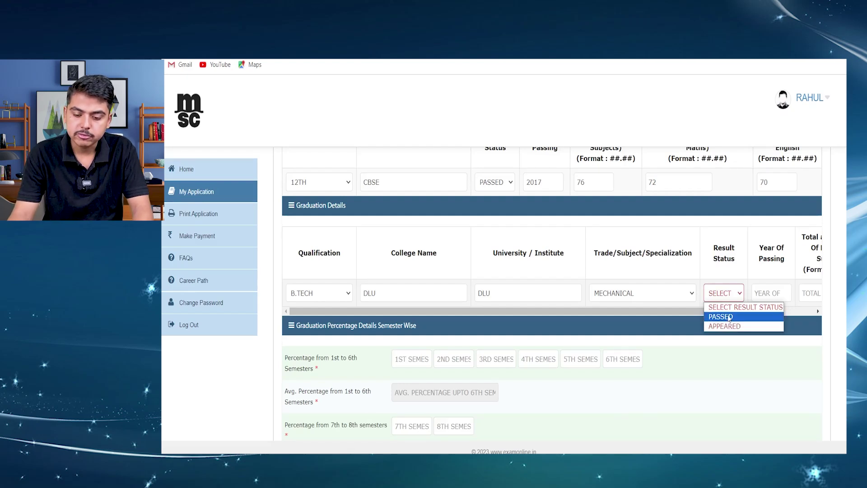
Set the graduation result status to PASSED and the year of passing to 2021.
left_click(734, 321)
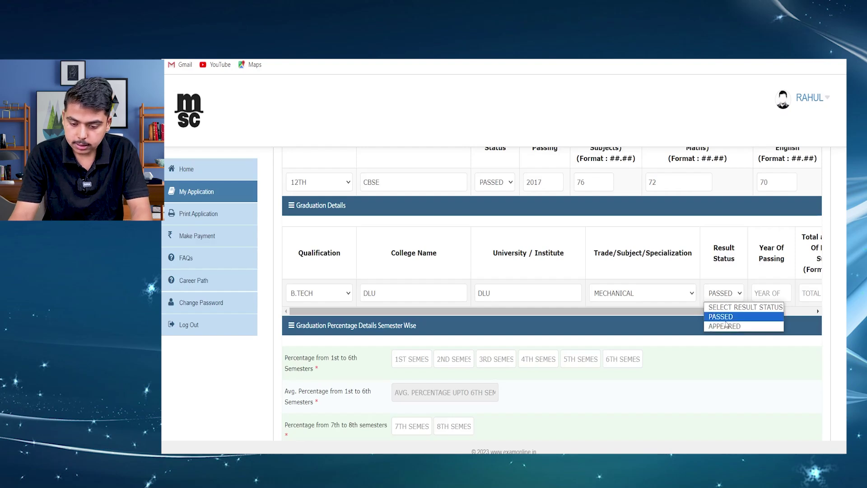
left_click(728, 327)
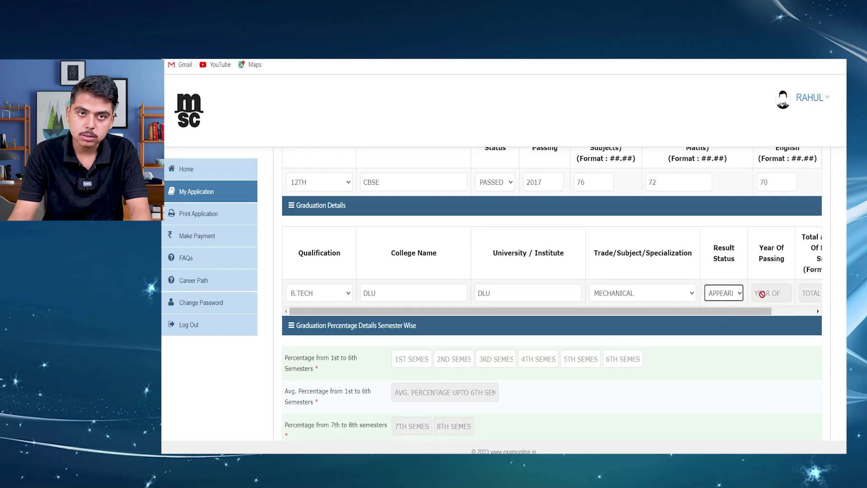
left_click(740, 294)
left_click(748, 322)
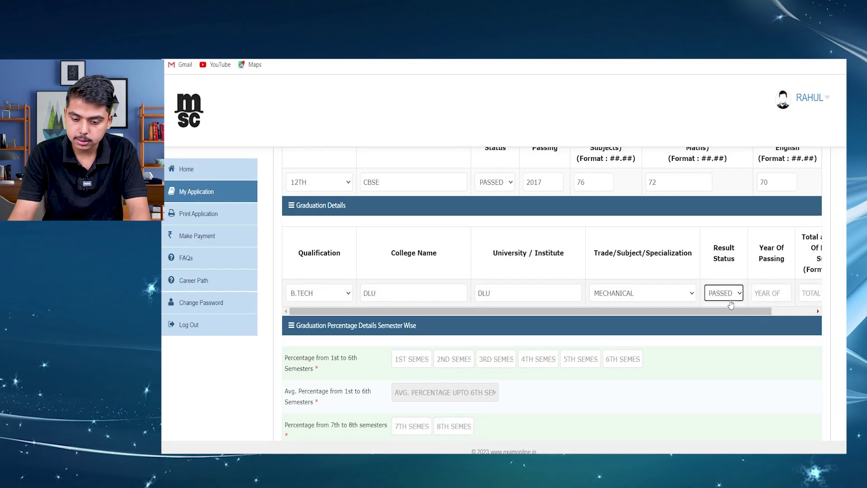
left_click(768, 293)
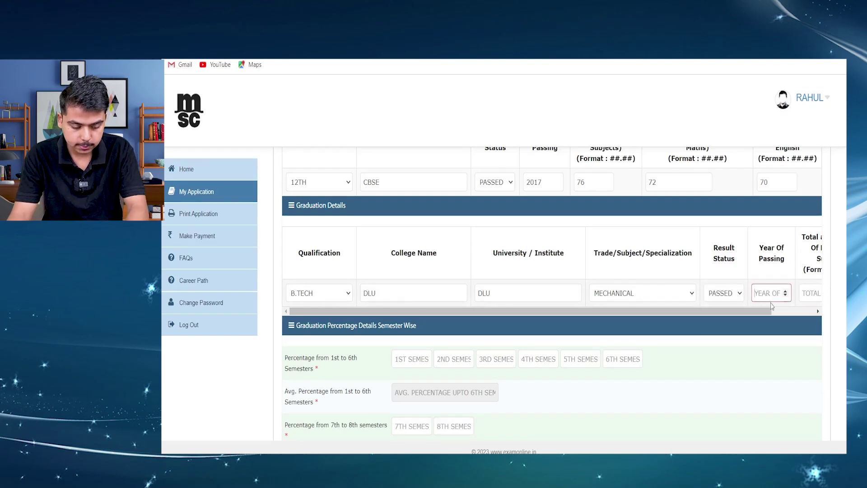
type("2")
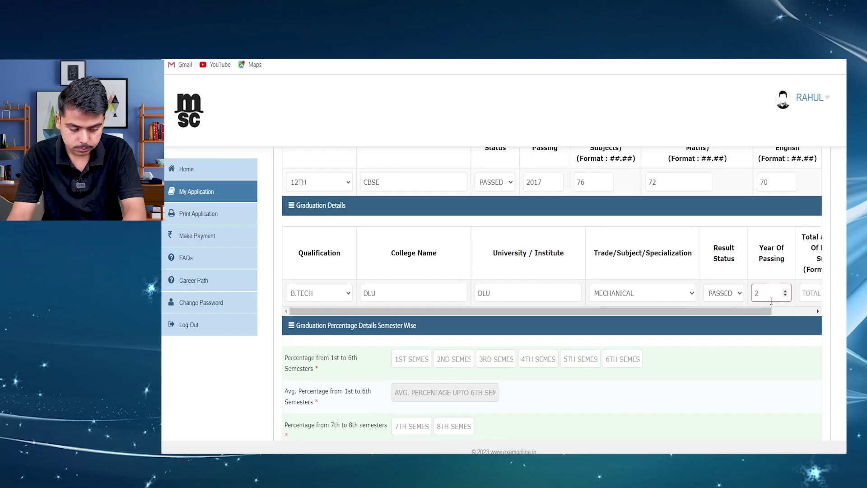
type("021")
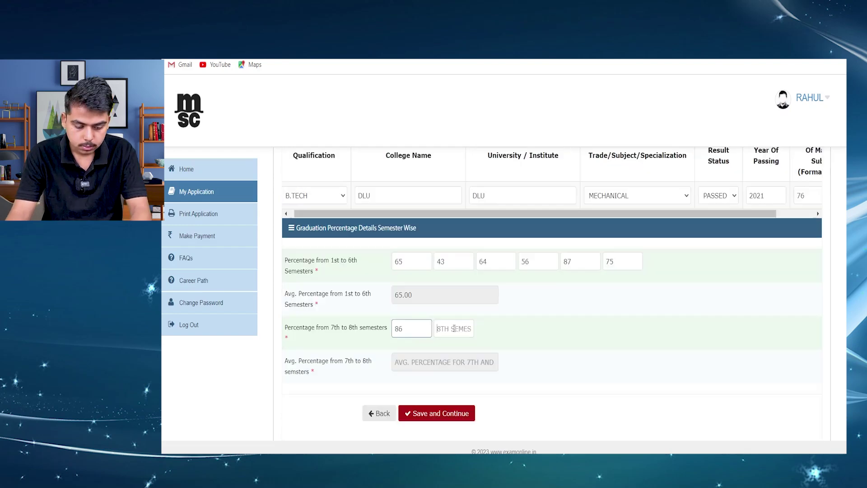
Enter 53 as the 8th-semester percentage so the 7th–8th average shows 69.50.
left_click(454, 328)
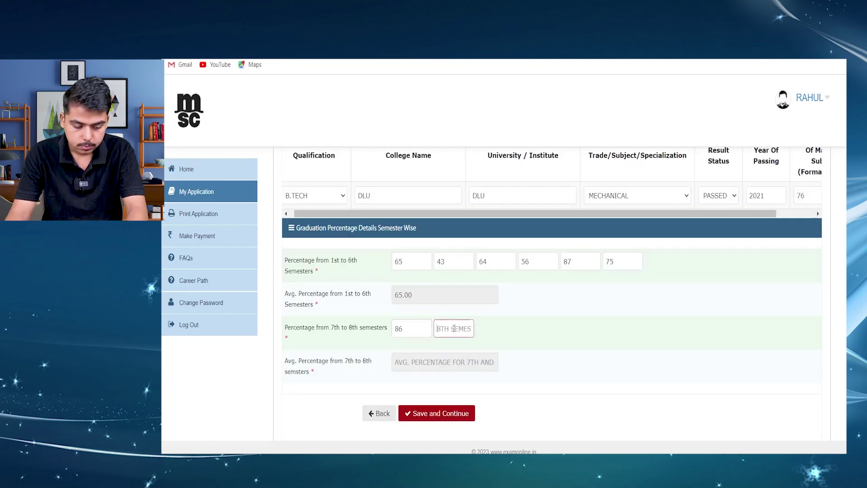
type("53")
left_click(557, 332)
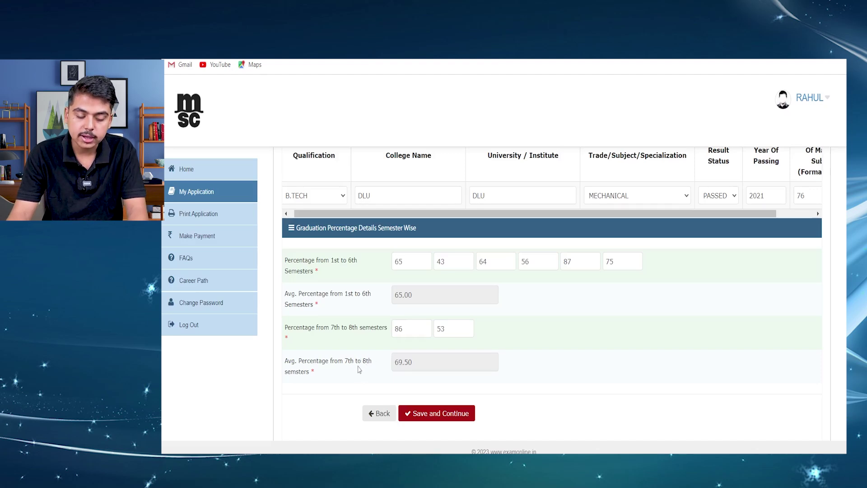
scroll(563, 369, "up", 5)
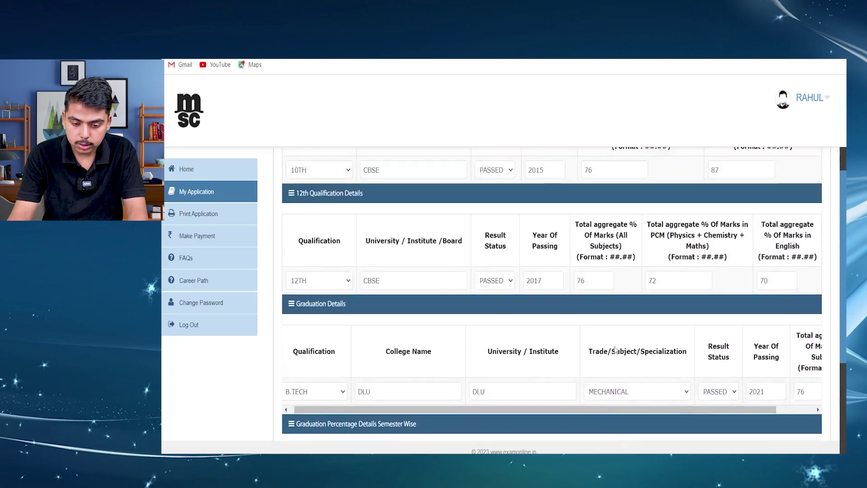
scroll(615, 350, "up", 4)
scroll(615, 350, "down", 8)
scroll(616, 350, "up", 4)
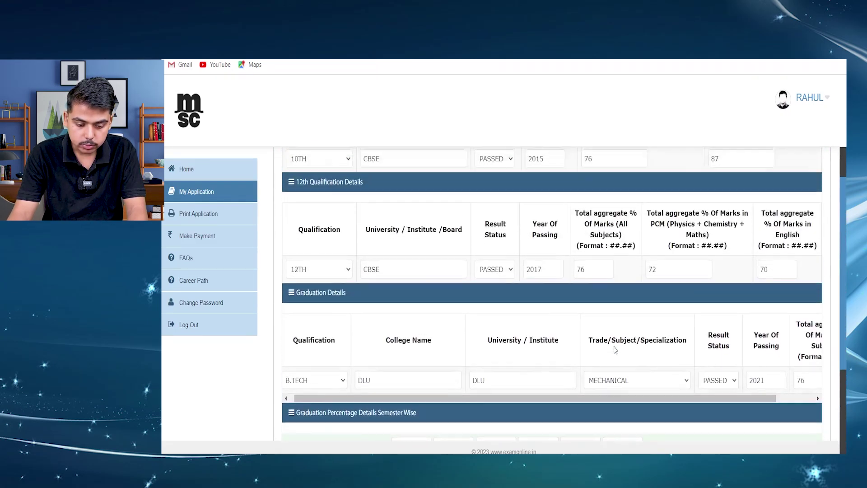
scroll(615, 349, "down", 4)
Save the education details, then attach a photo file and adjust its crop.
left_click(447, 410)
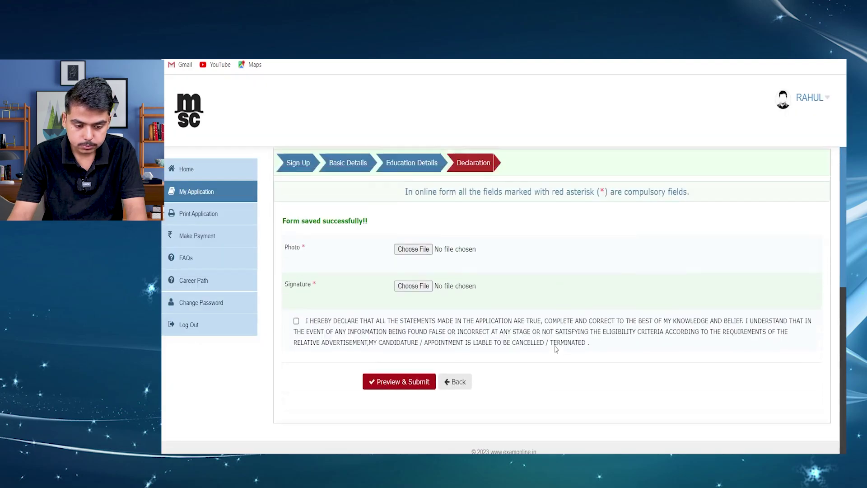
scroll(555, 345, "up", 1)
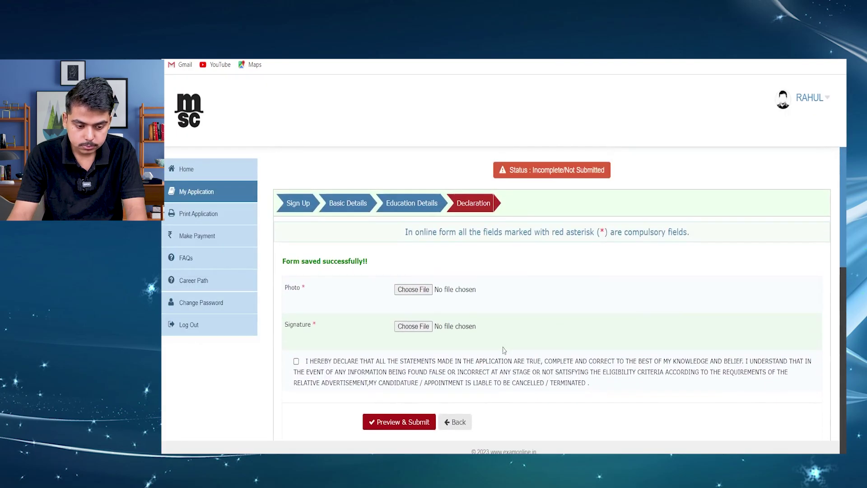
left_click(414, 289)
double_click(344, 257)
left_click_drag(464, 282, 489, 301)
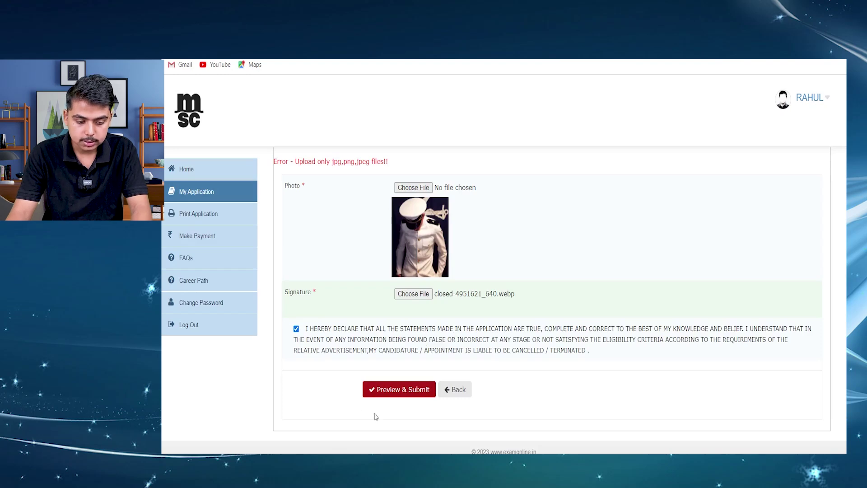
Open the Application Preview and review every section of entered details and the declaration.
left_click(391, 390)
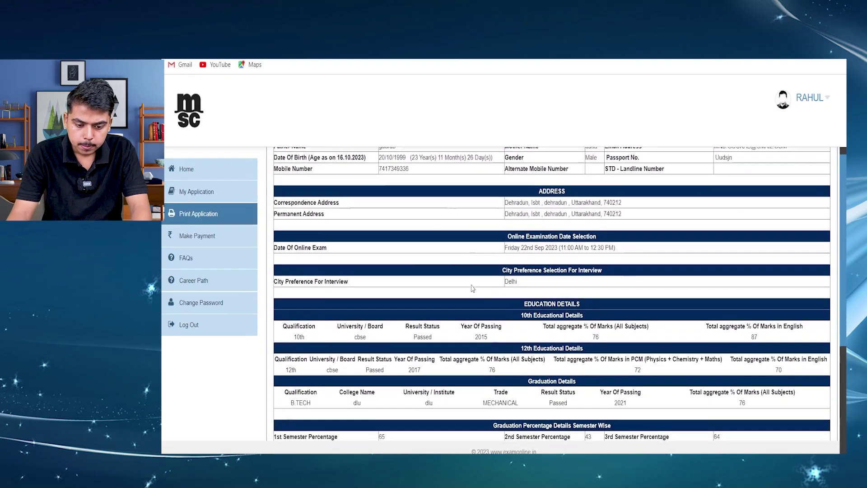
scroll(491, 281, "down", 3)
scroll(492, 277, "down", 1)
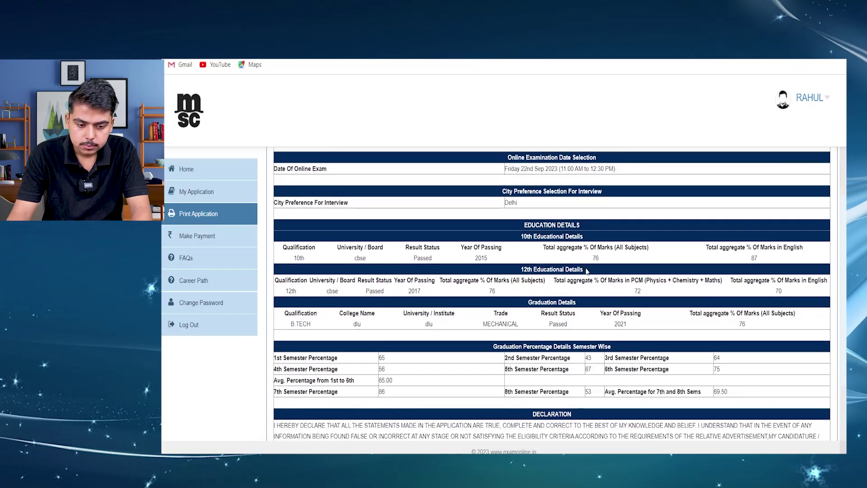
scroll(592, 268, "up", 3)
scroll(550, 332, "down", 4)
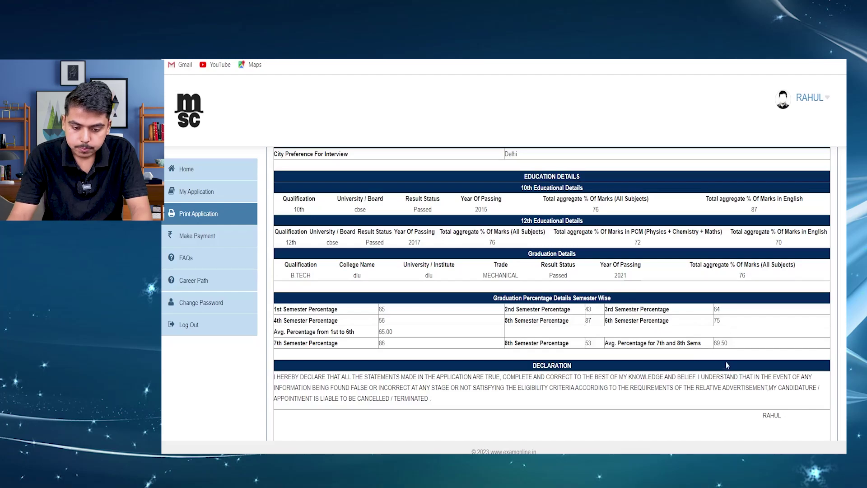
scroll(727, 365, "up", 7)
scroll(568, 297, "down", 4)
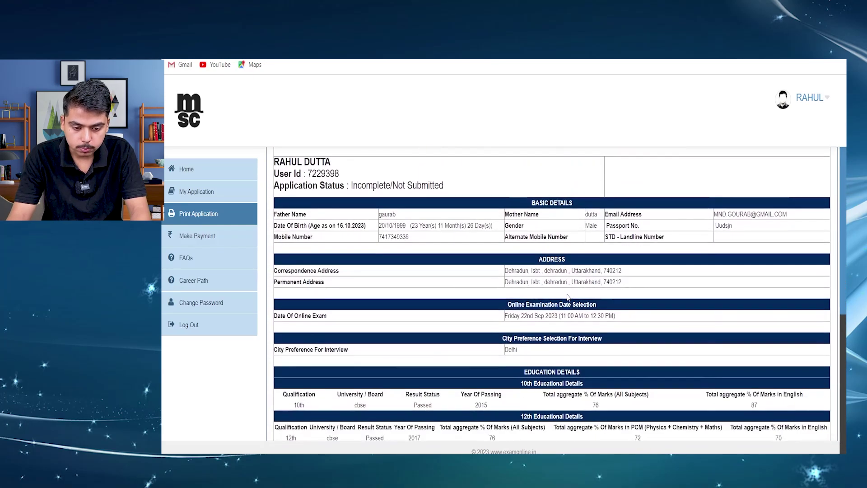
scroll(567, 297, "up", 3)
scroll(667, 308, "down", 3)
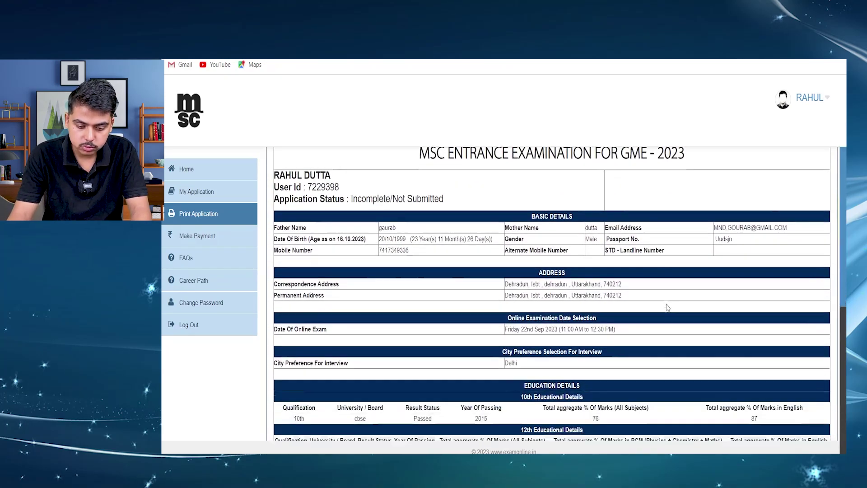
scroll(668, 308, "down", 4)
scroll(578, 344, "up", 1)
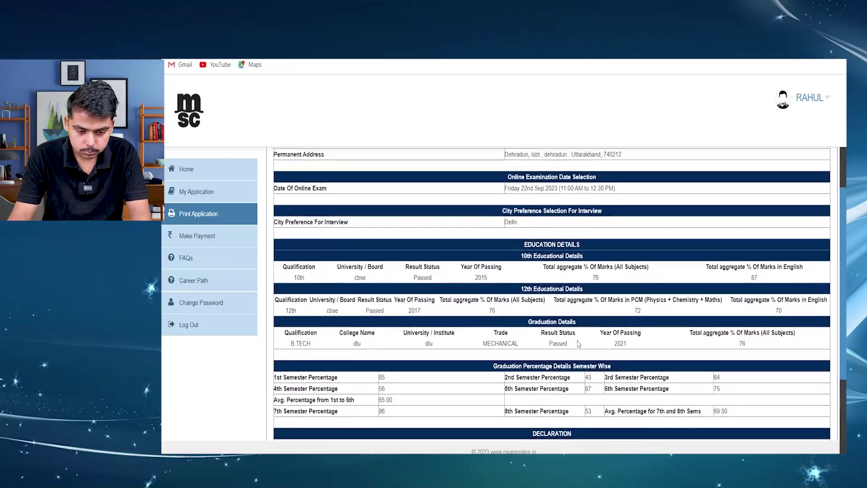
scroll(578, 344, "up", 5)
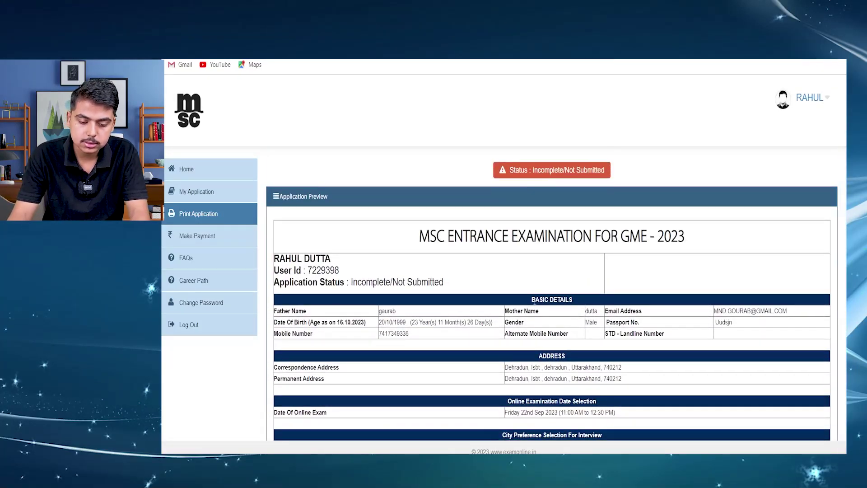
scroll(535, 302, "down", 6)
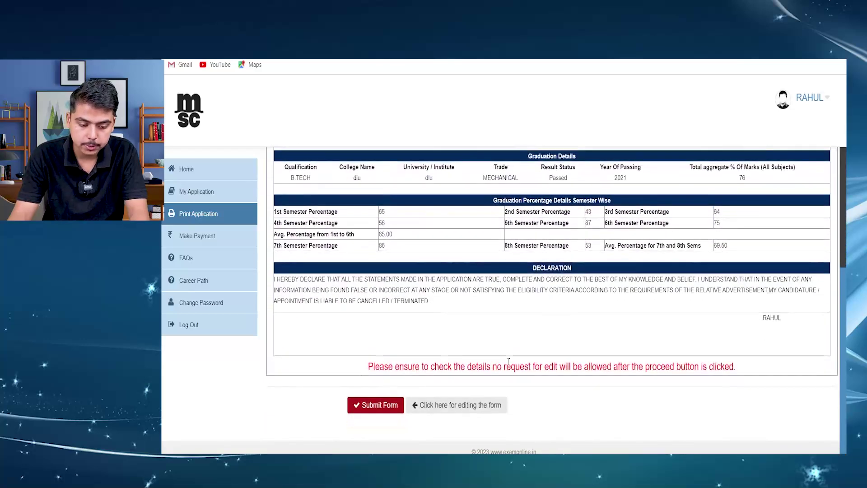
scroll(551, 306, "up", 5)
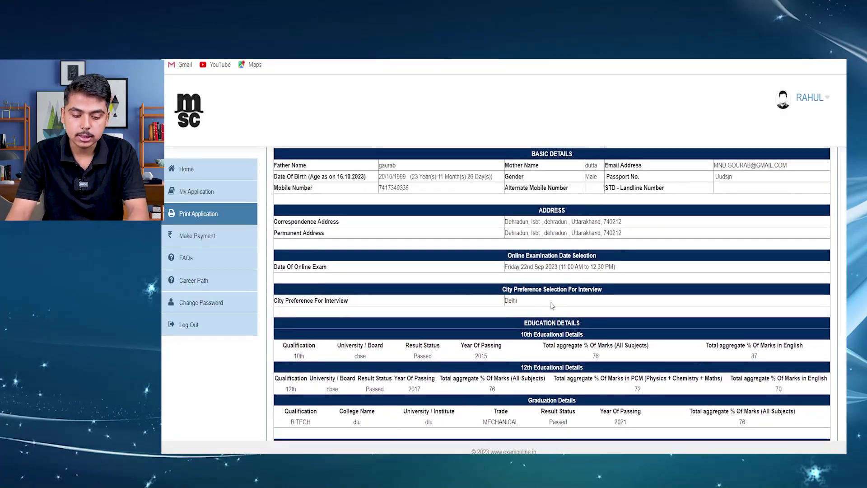
scroll(551, 306, "down", 5)
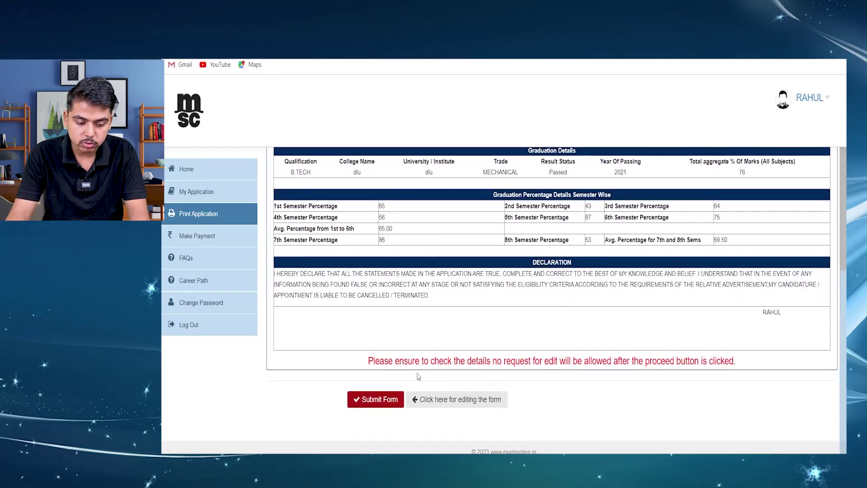
Submit the form, confirm it, and start MAKE PAYMENT for the ₹1,000 fee via Razorpay.
left_click(377, 402)
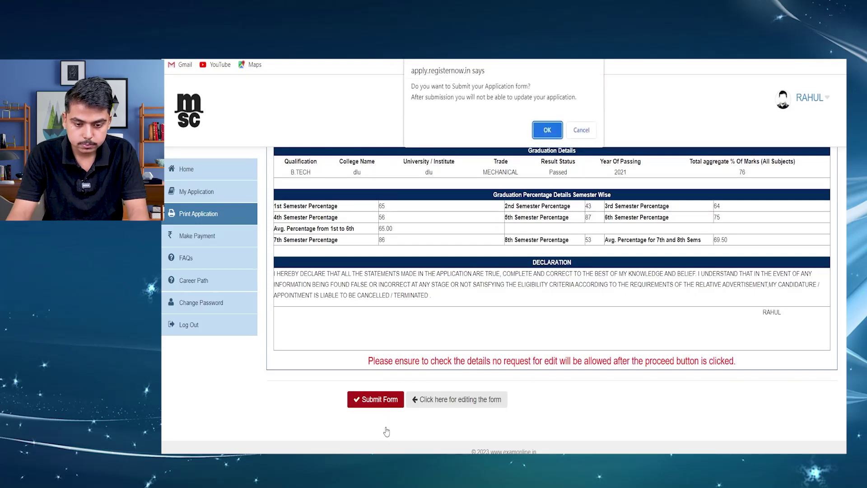
left_click(546, 129)
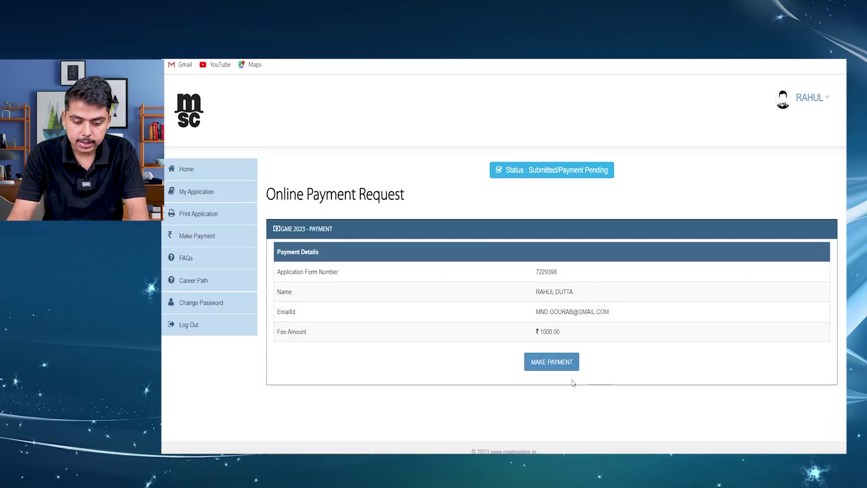
left_click(550, 363)
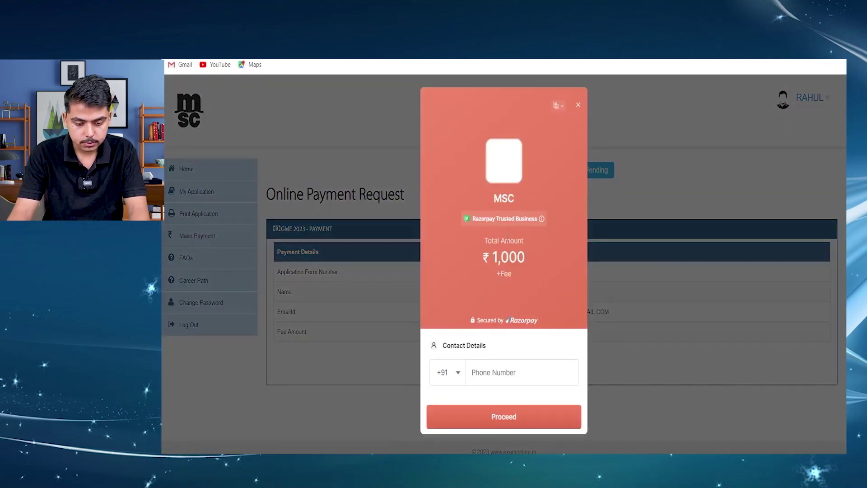